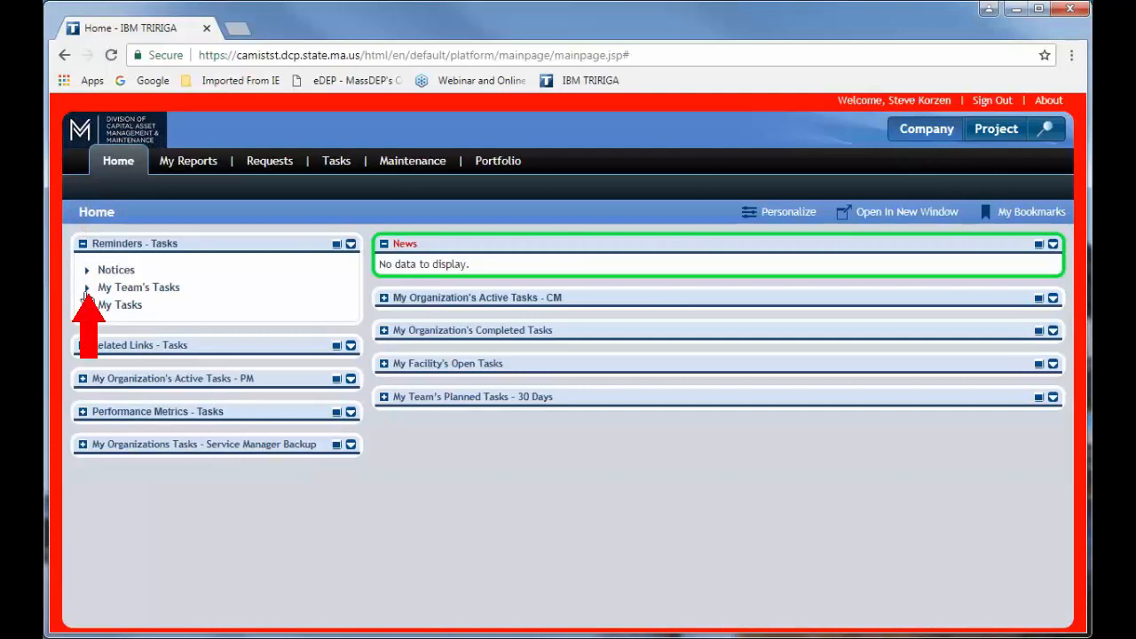
Open the Flooring work task from the team's unassigned corrective (CM) tasks and show its resource assignments.
click(87, 288)
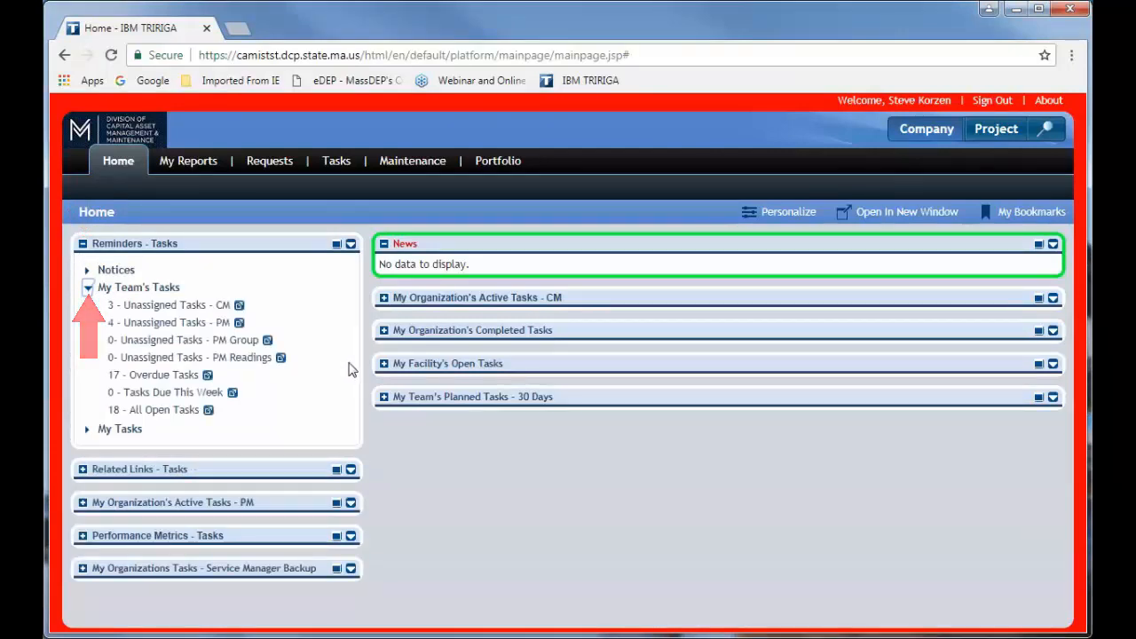
click(160, 306)
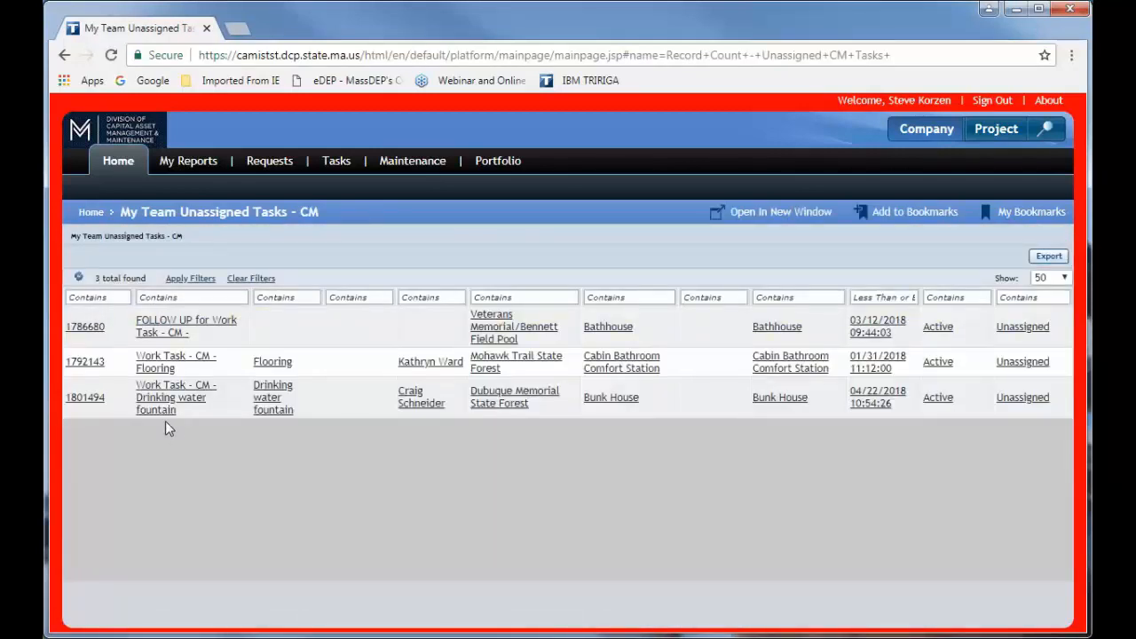
click(155, 362)
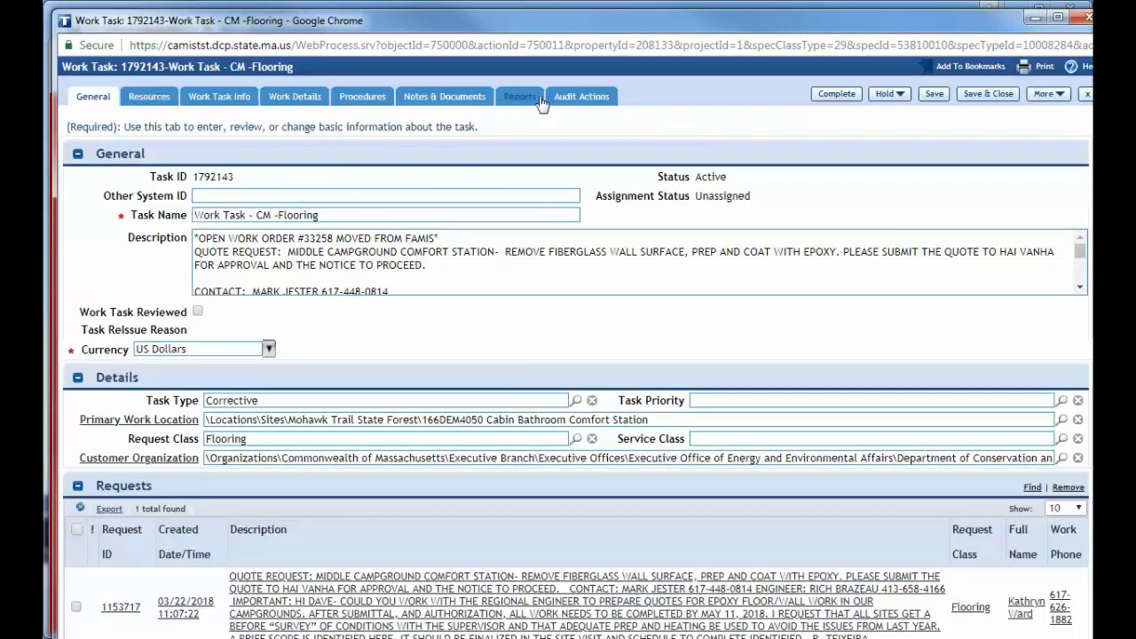
click(149, 101)
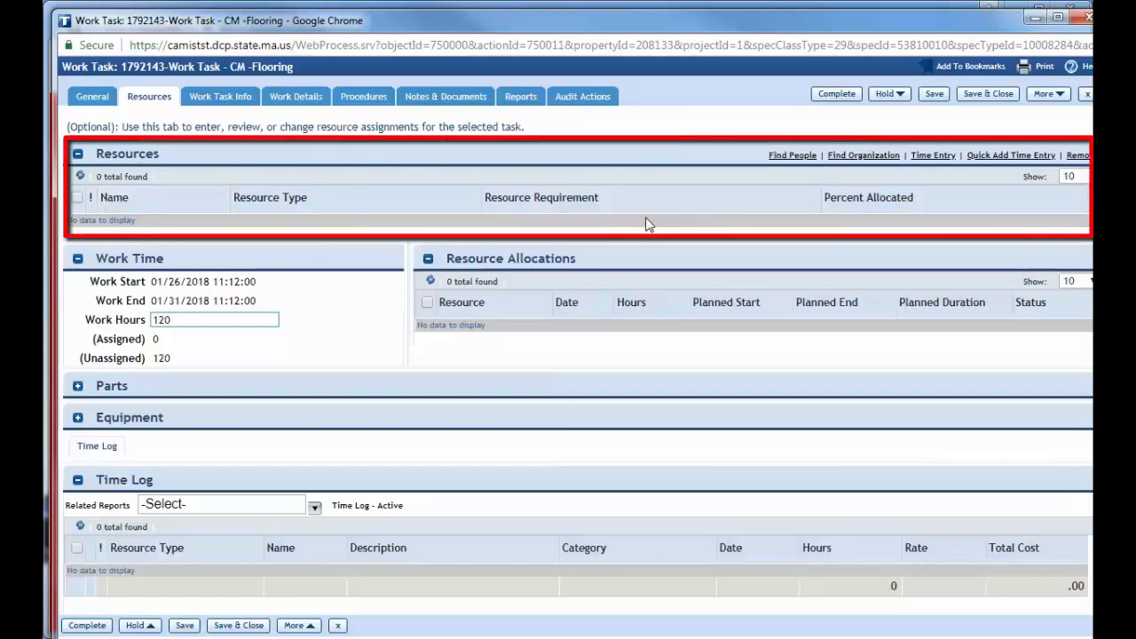
Assign the PSO Program Coordinator, the Park Support Operations director and the Park Improvements director as people resources, and save and close the task.
click(785, 157)
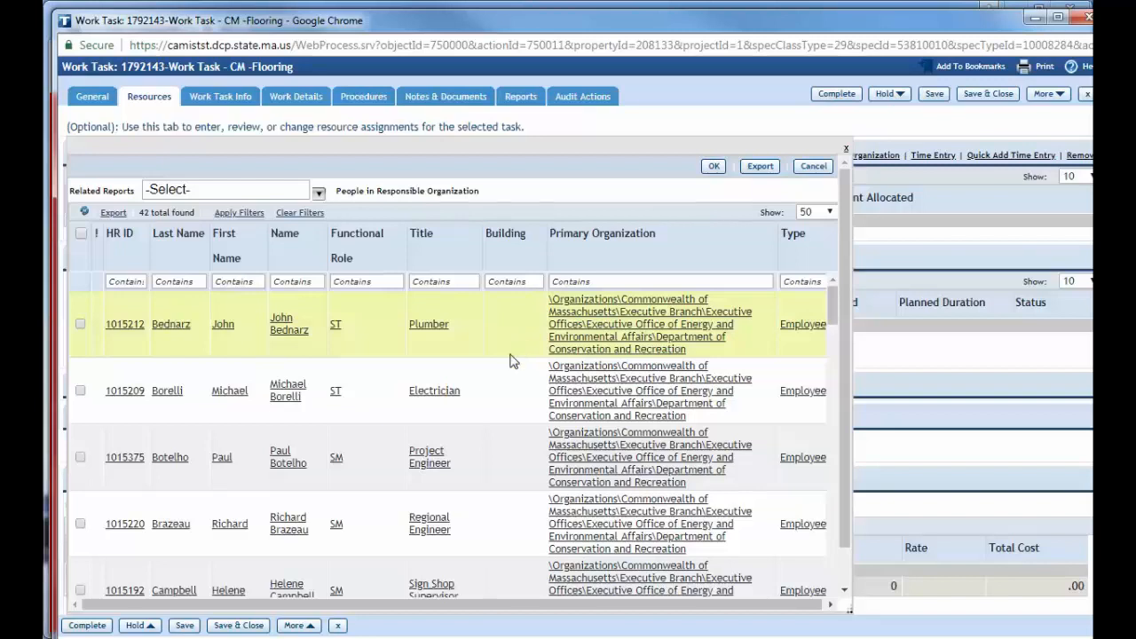
scroll(524, 417, down, 10)
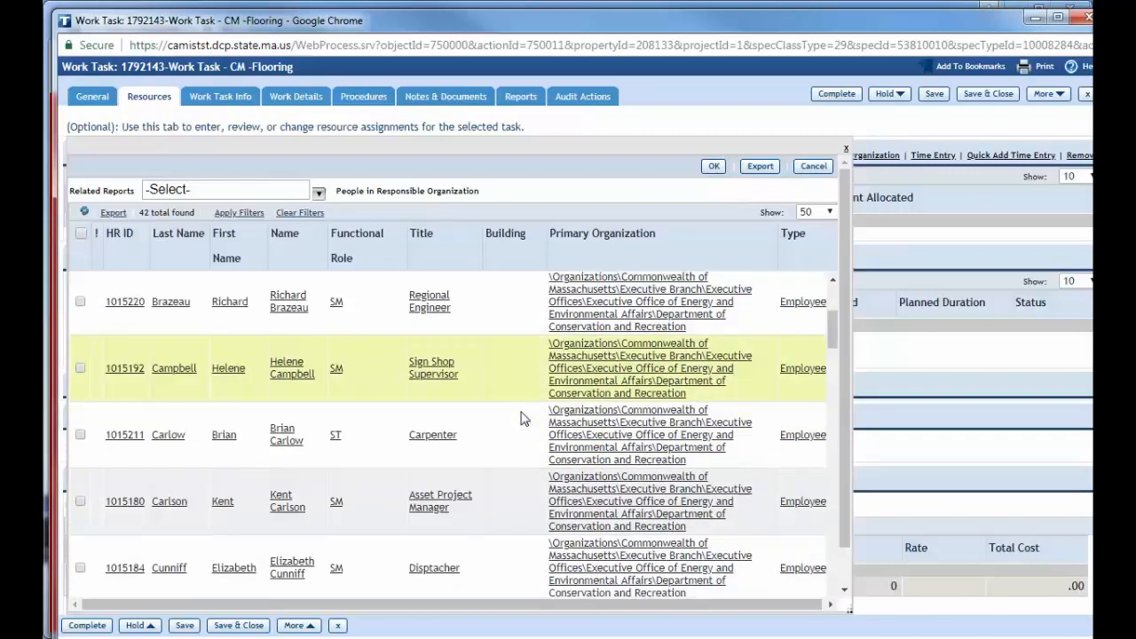
scroll(522, 418, down, 5)
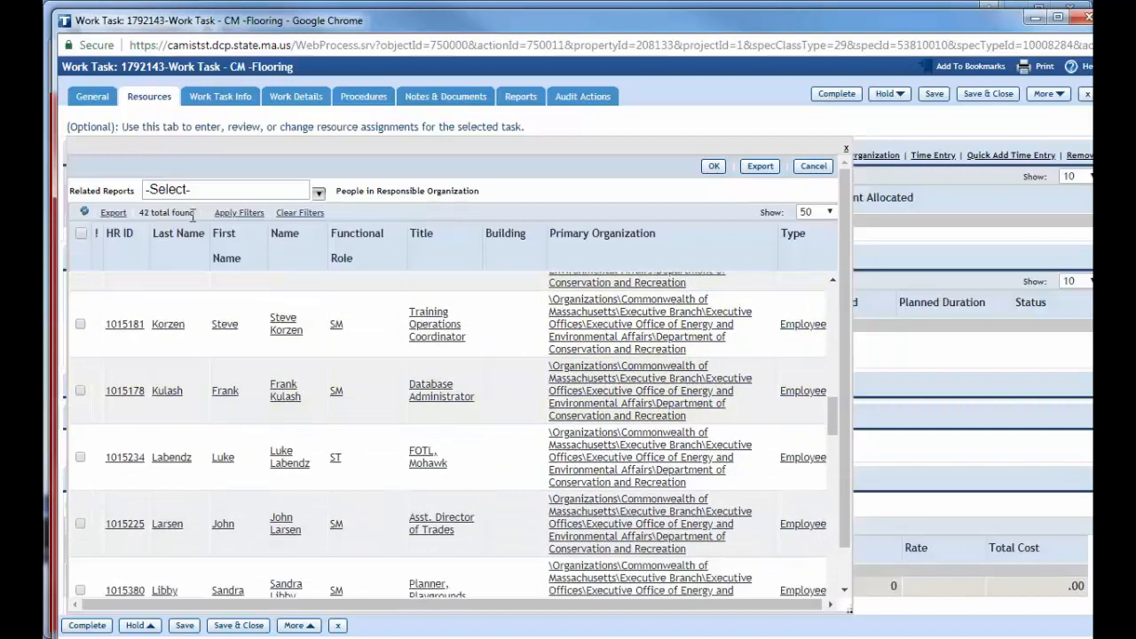
scroll(509, 406, down, 5)
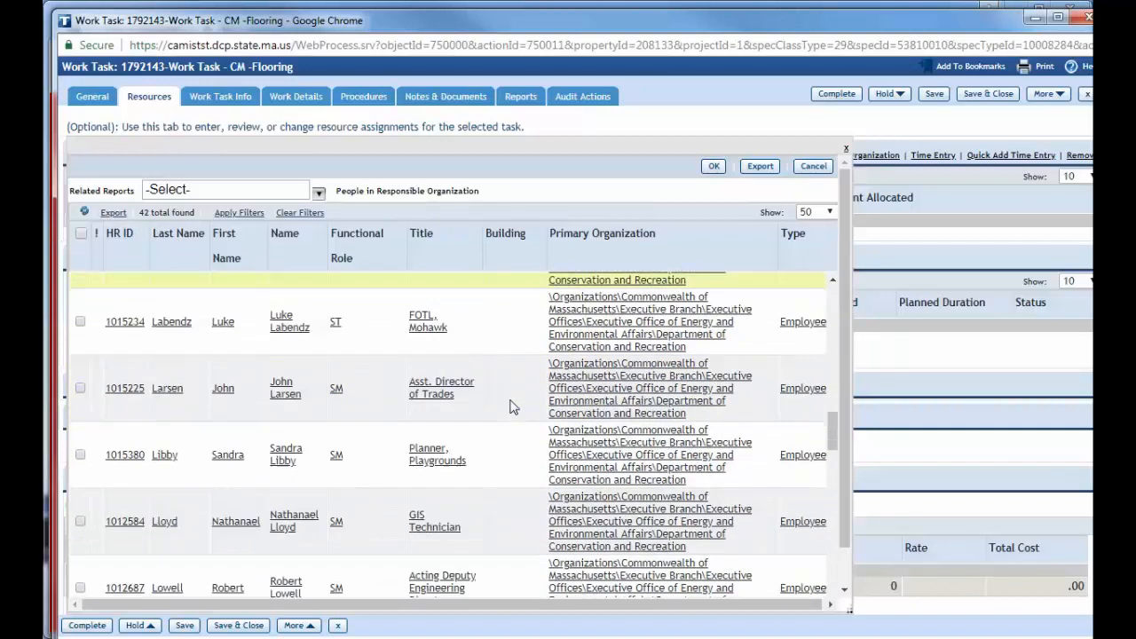
scroll(511, 407, down, 5)
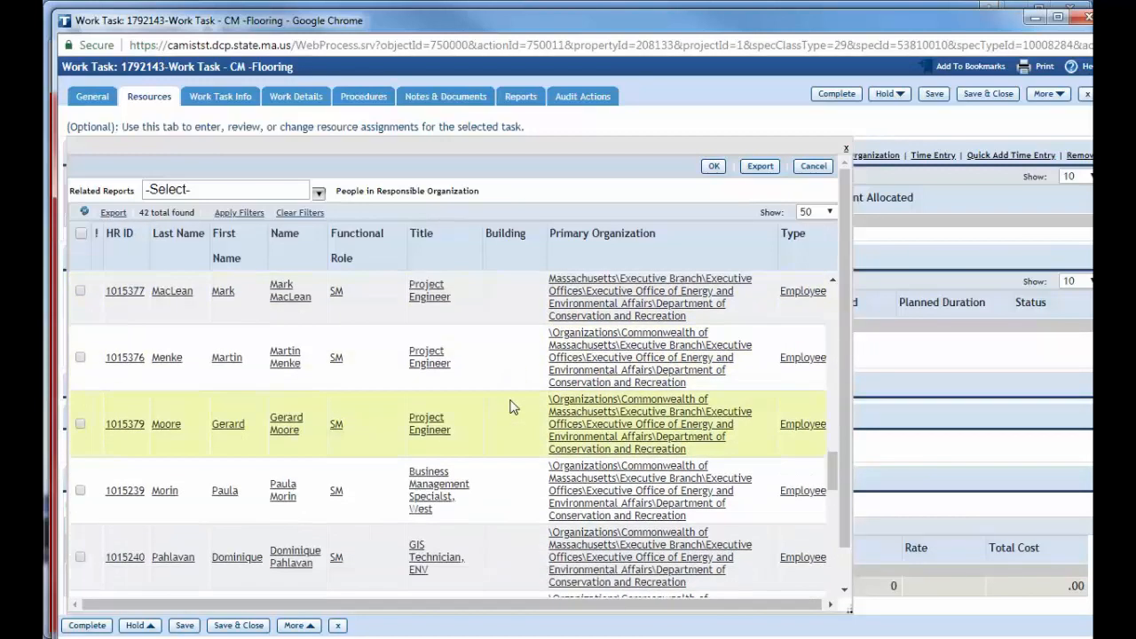
scroll(511, 407, down, 2)
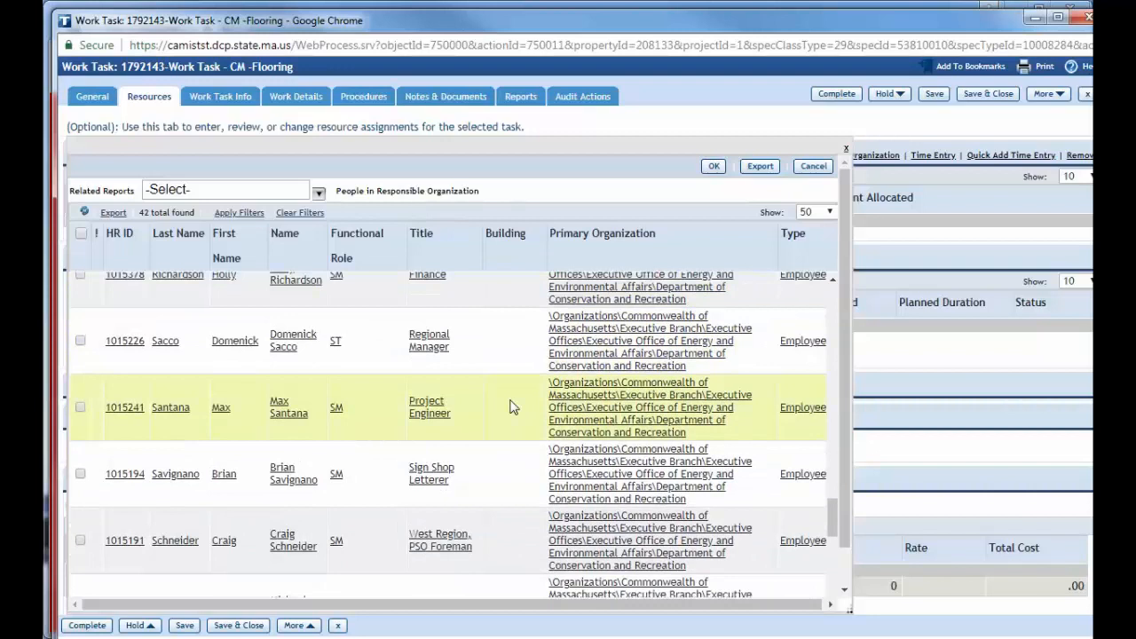
scroll(511, 407, down, 4)
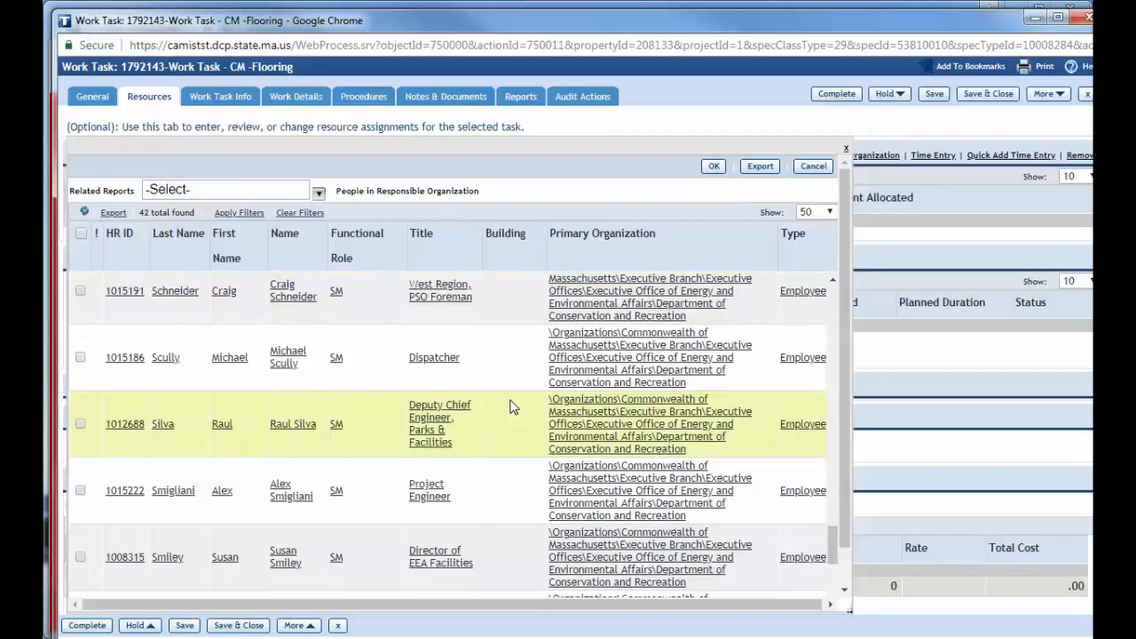
scroll(510, 406, down, 5)
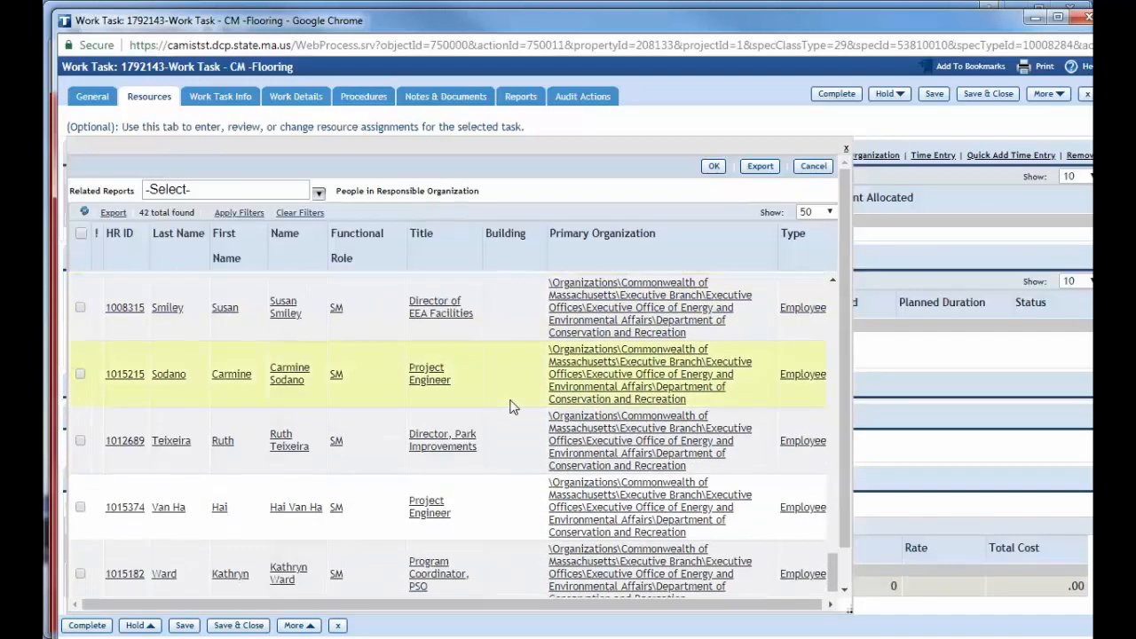
scroll(510, 407, down, 1)
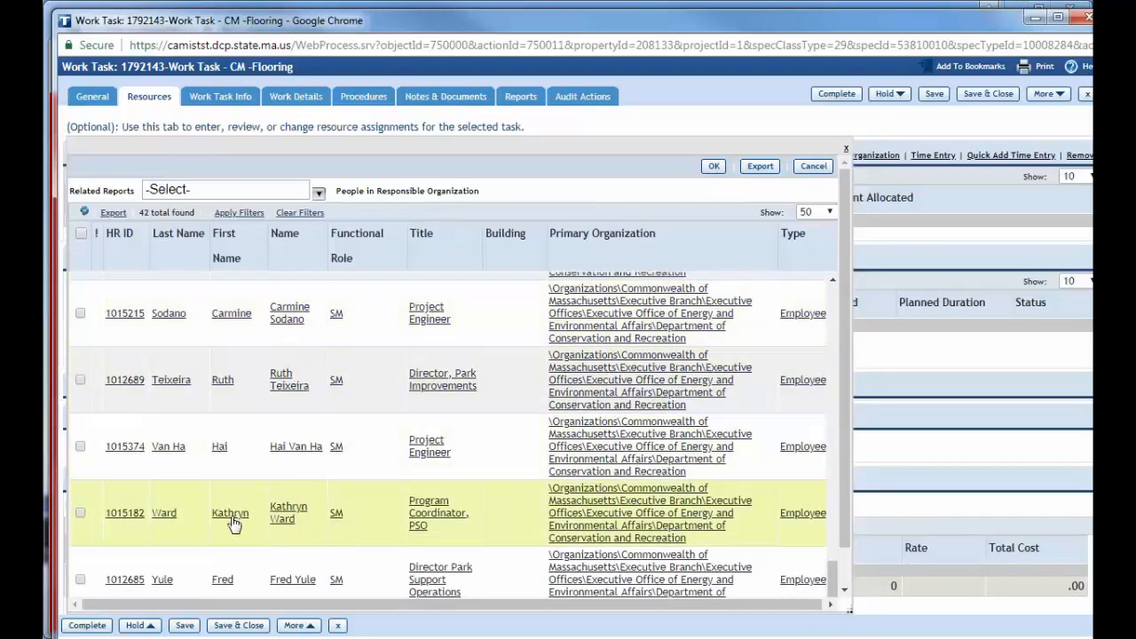
click(80, 513)
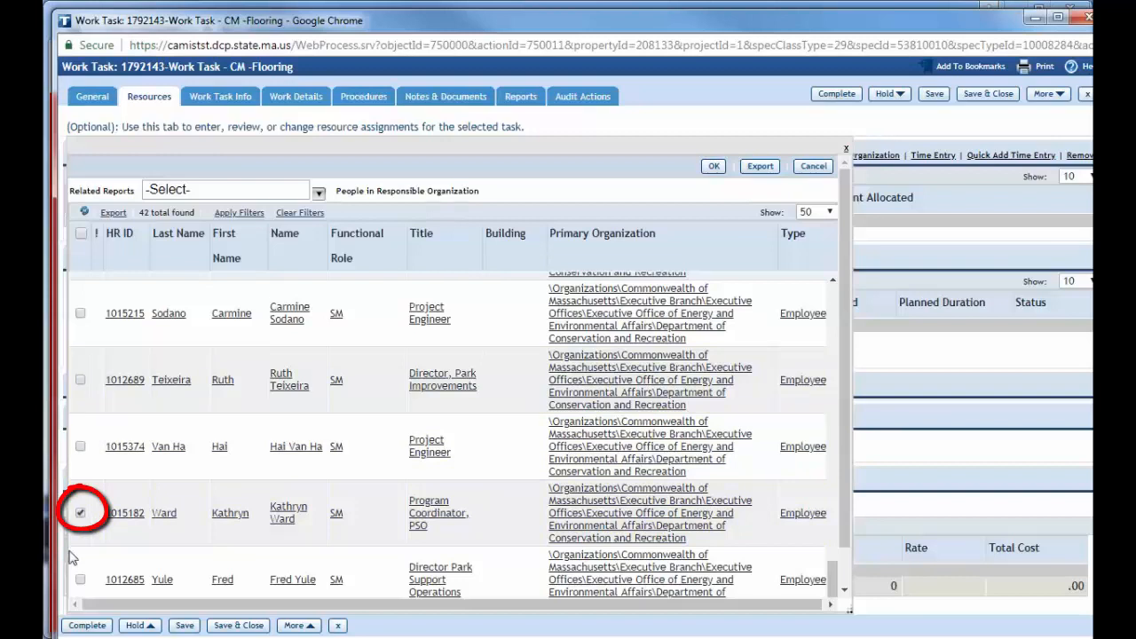
click(80, 581)
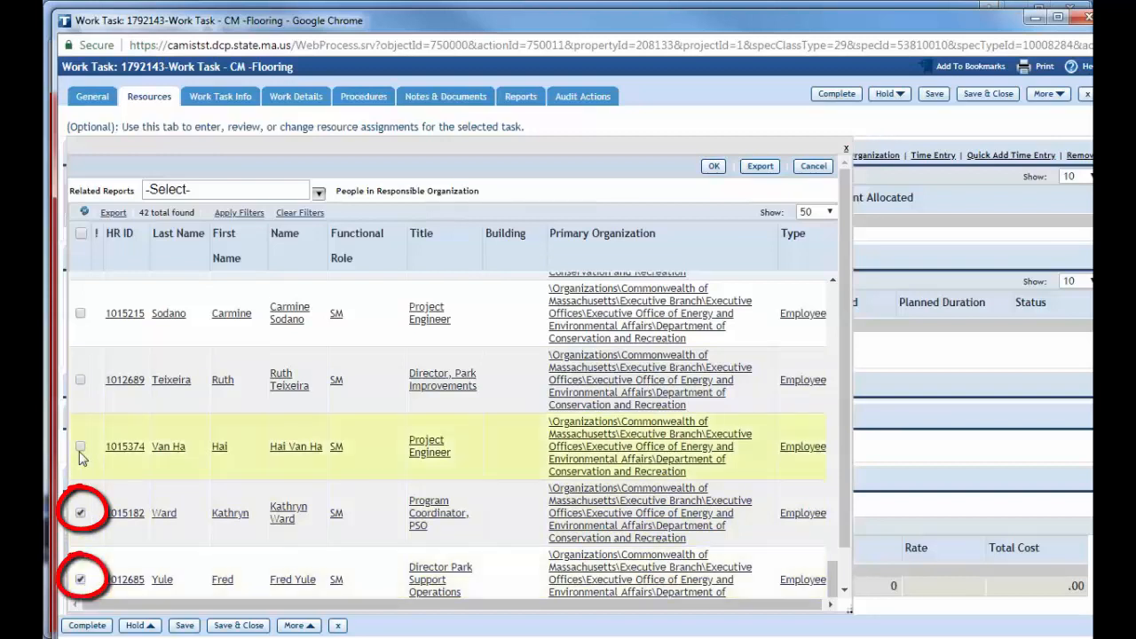
click(80, 381)
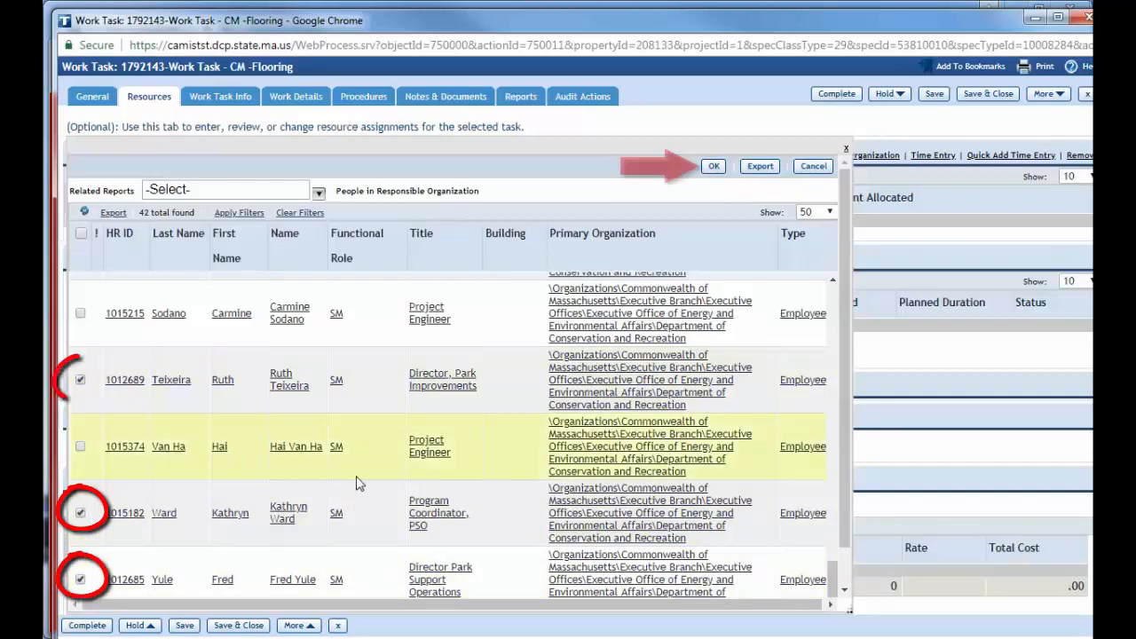
click(713, 166)
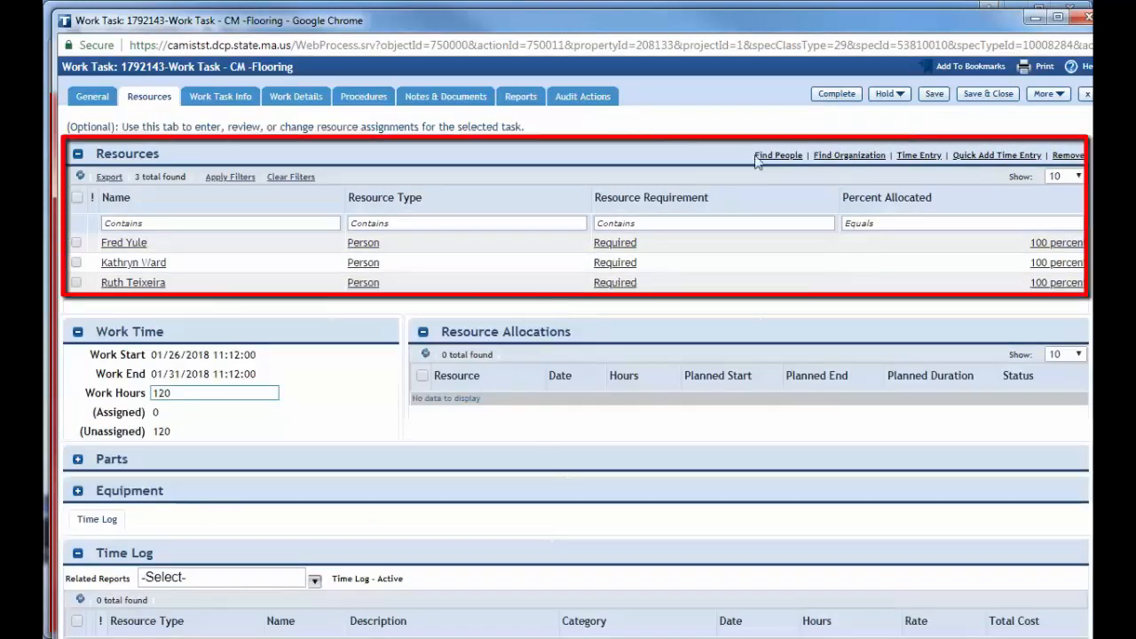
click(994, 96)
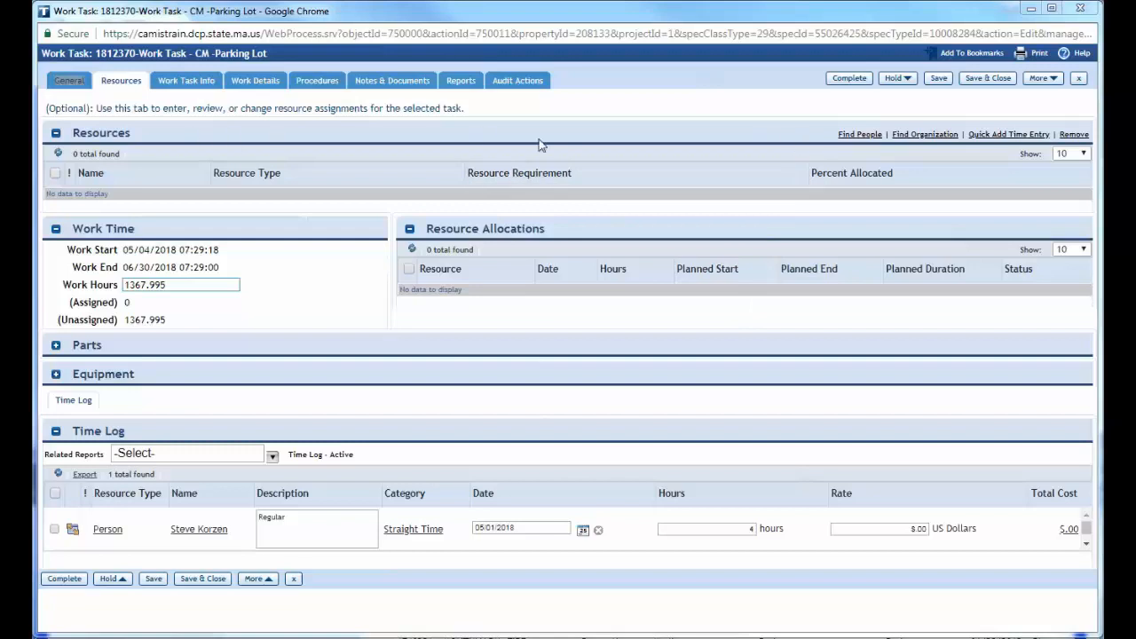
Find people for the Parking Lot task using the All People report, filtered by the person's last name.
click(860, 135)
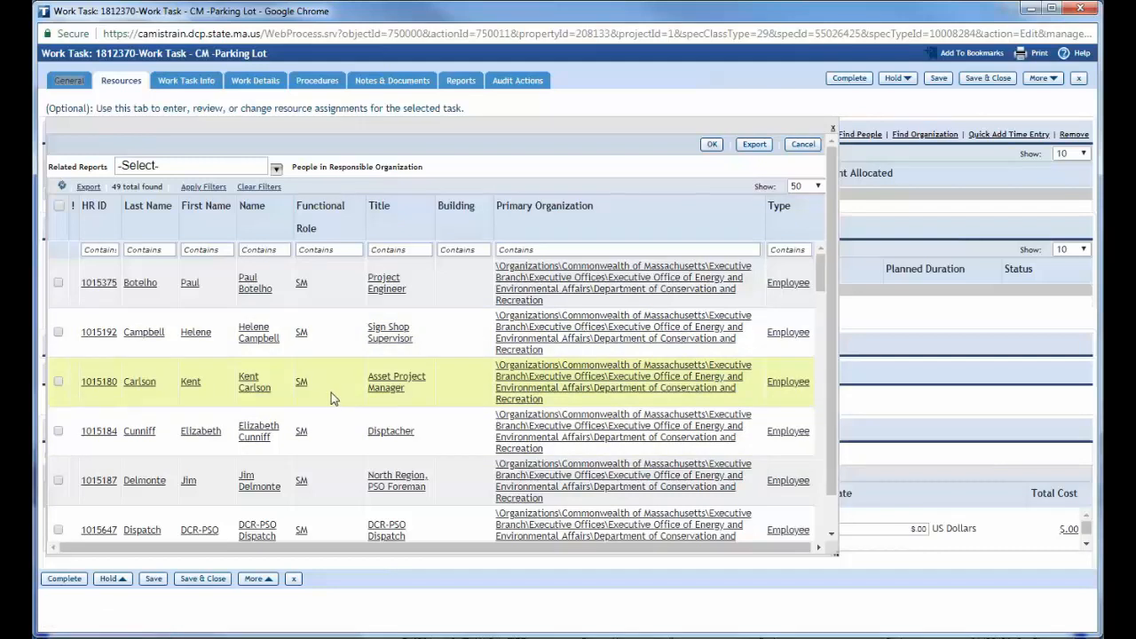
click(277, 170)
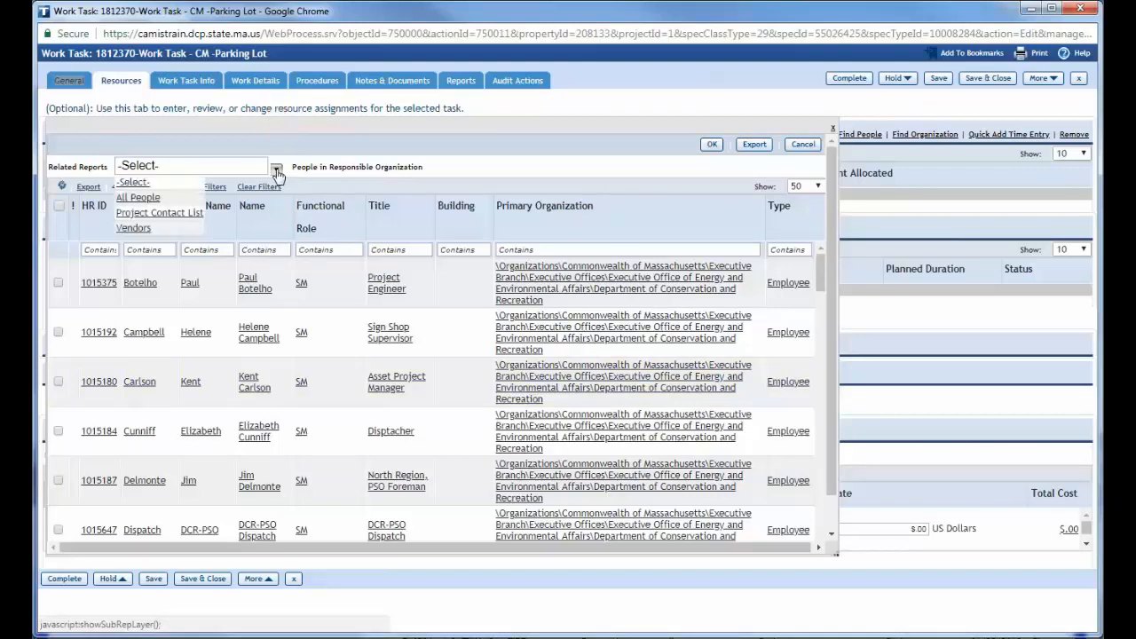
click(142, 199)
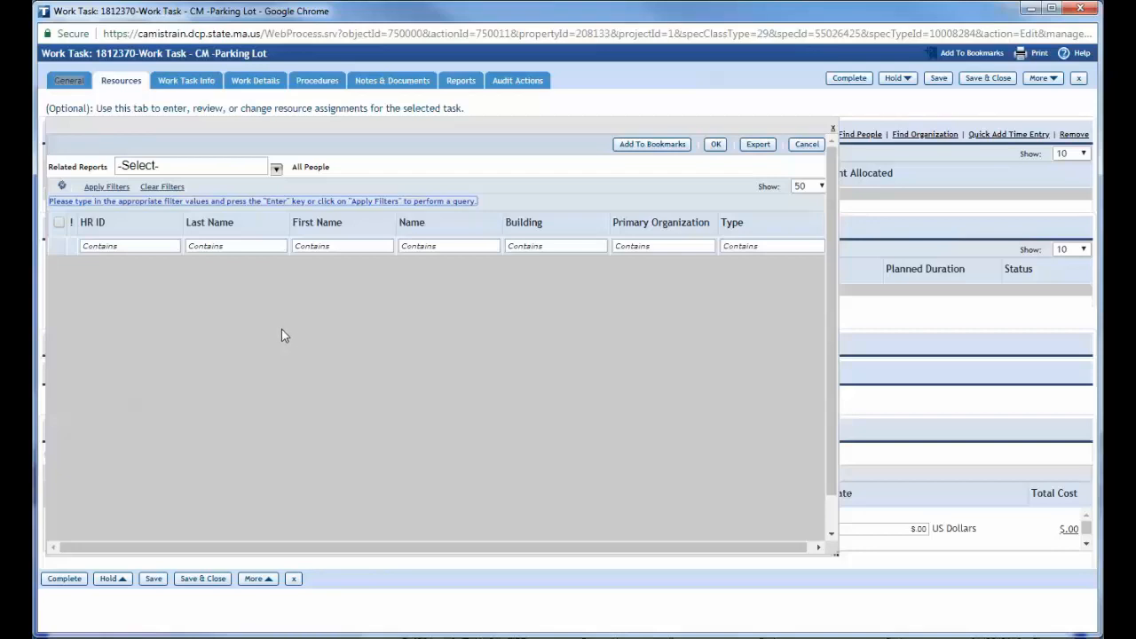
click(225, 246)
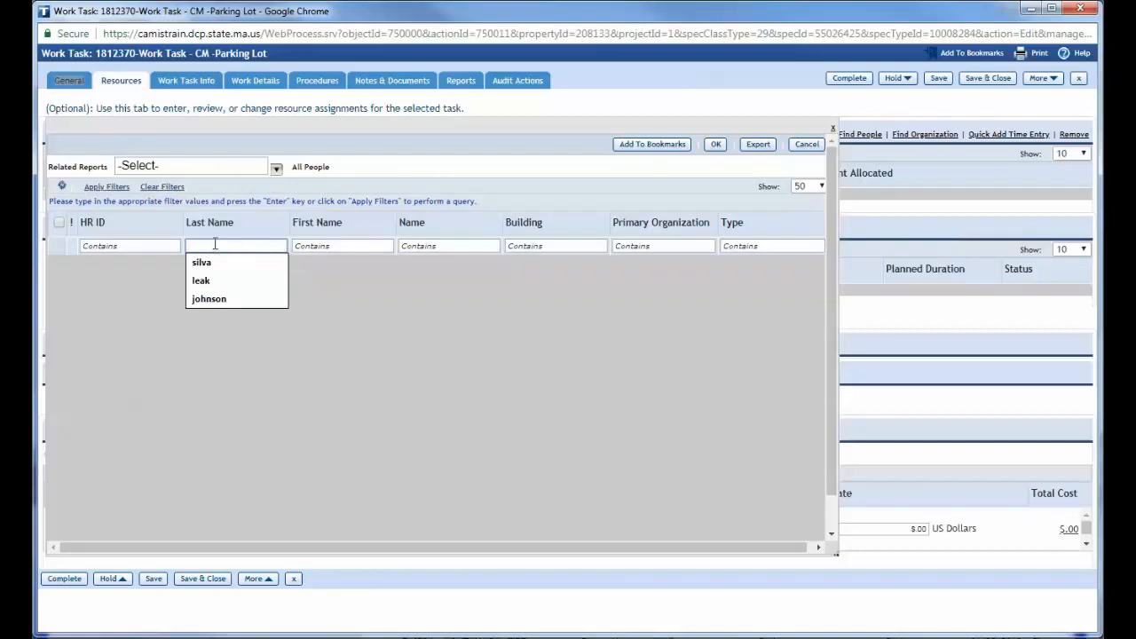
text(silva)
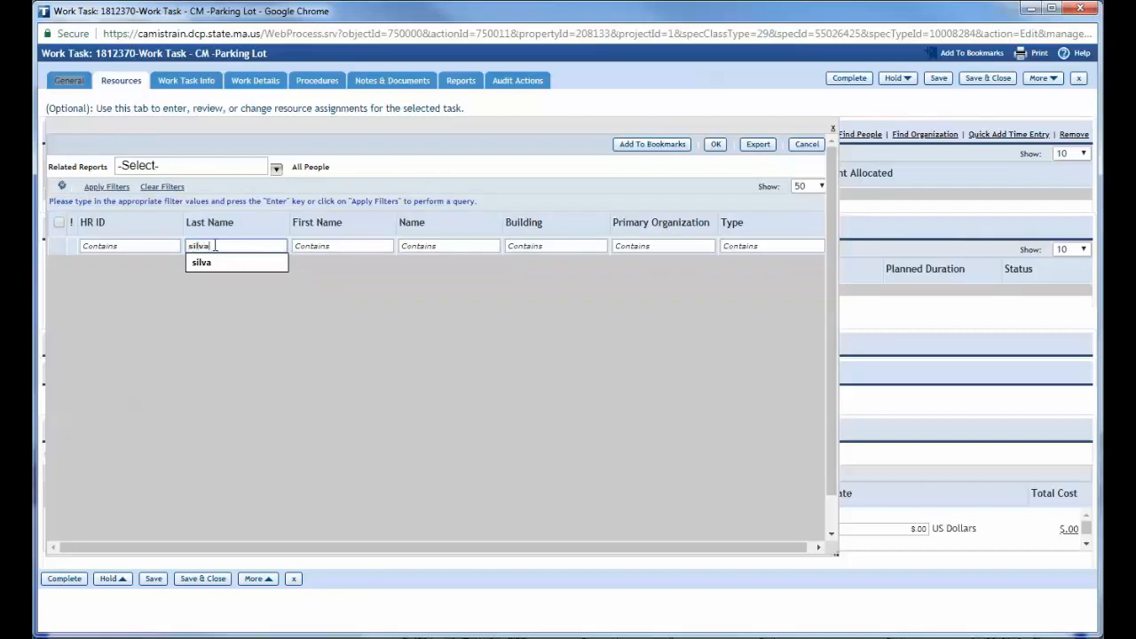
key(Return)
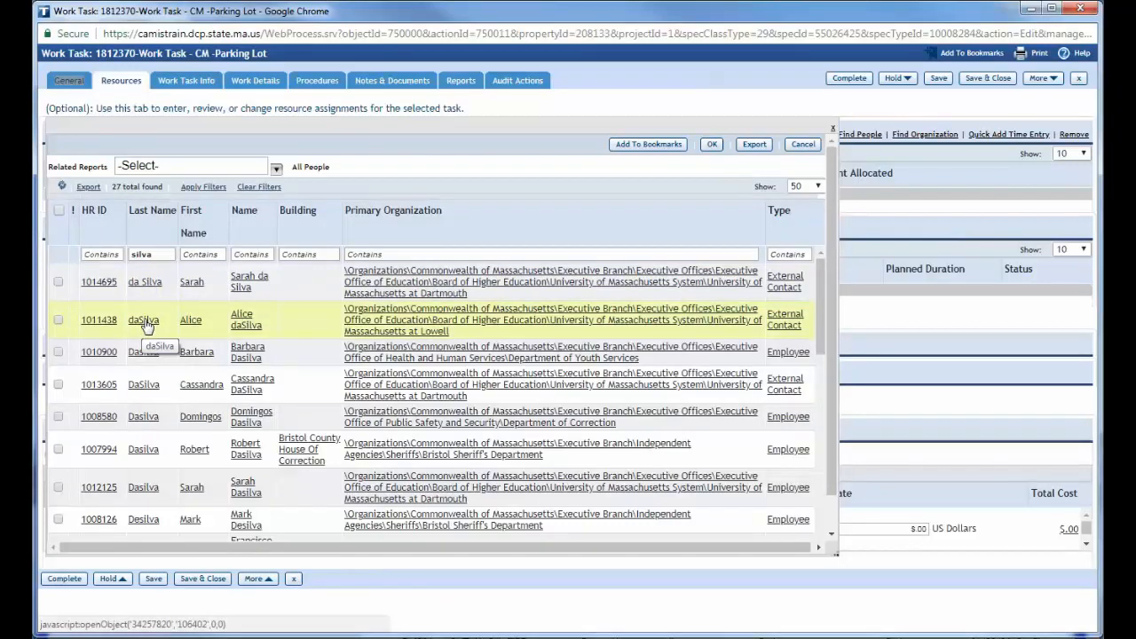
Add the Department of Conservation and Recreation employee listed between the two Norfolk Sheriff's Department employees as a task resource.
scroll(151, 347, down, 3)
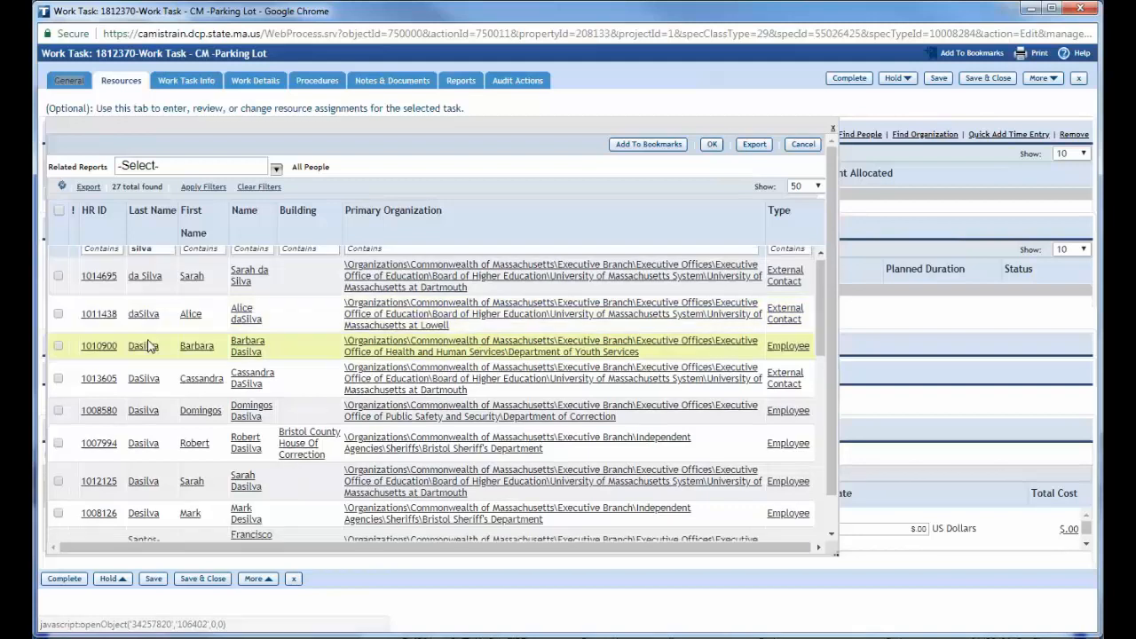
scroll(151, 346, down, 1)
scroll(147, 360, down, 4)
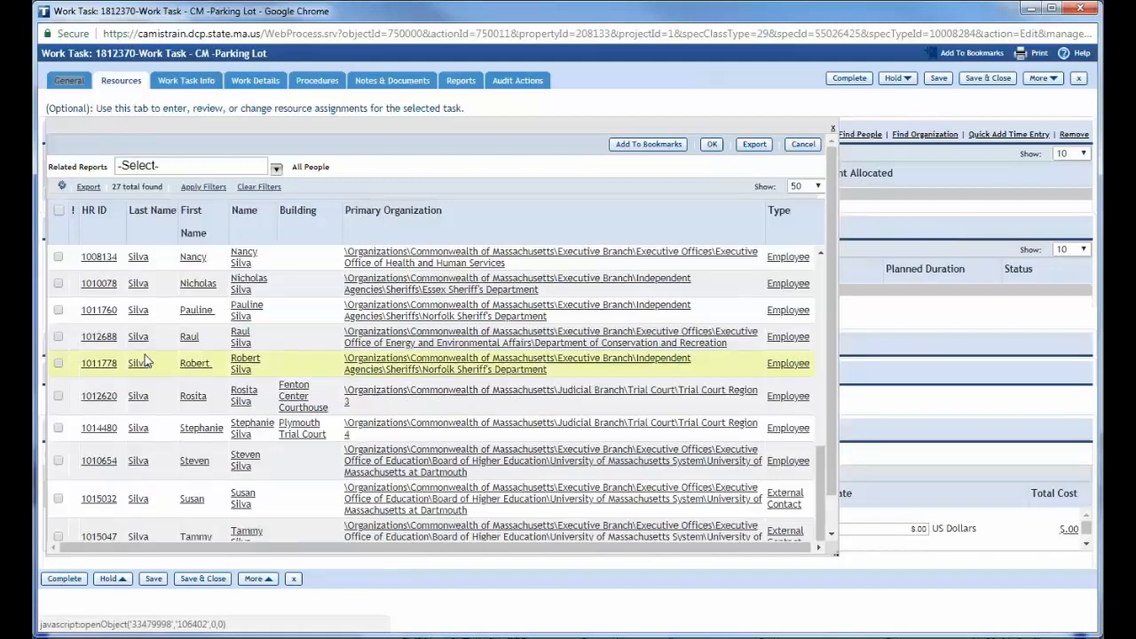
scroll(146, 360, up, 1)
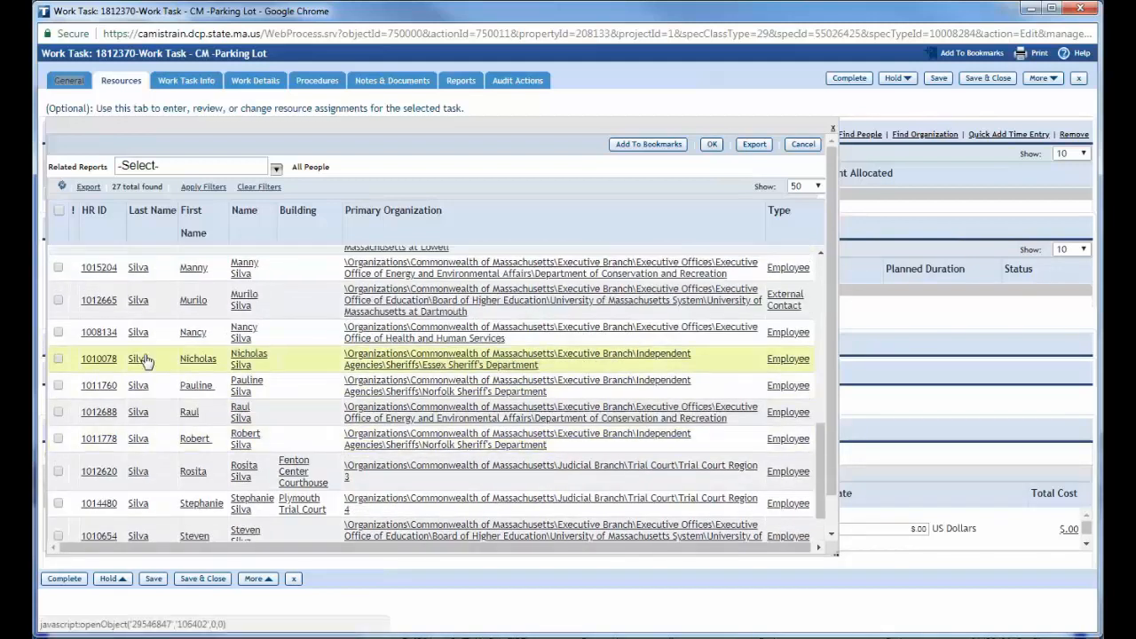
scroll(147, 360, down, 1)
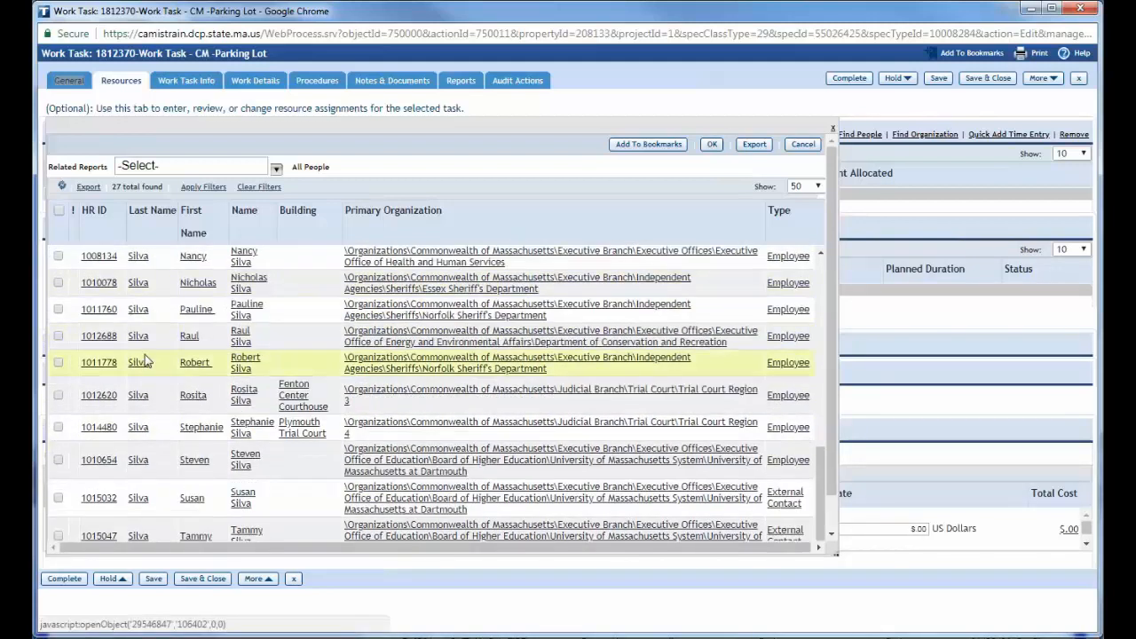
click(58, 336)
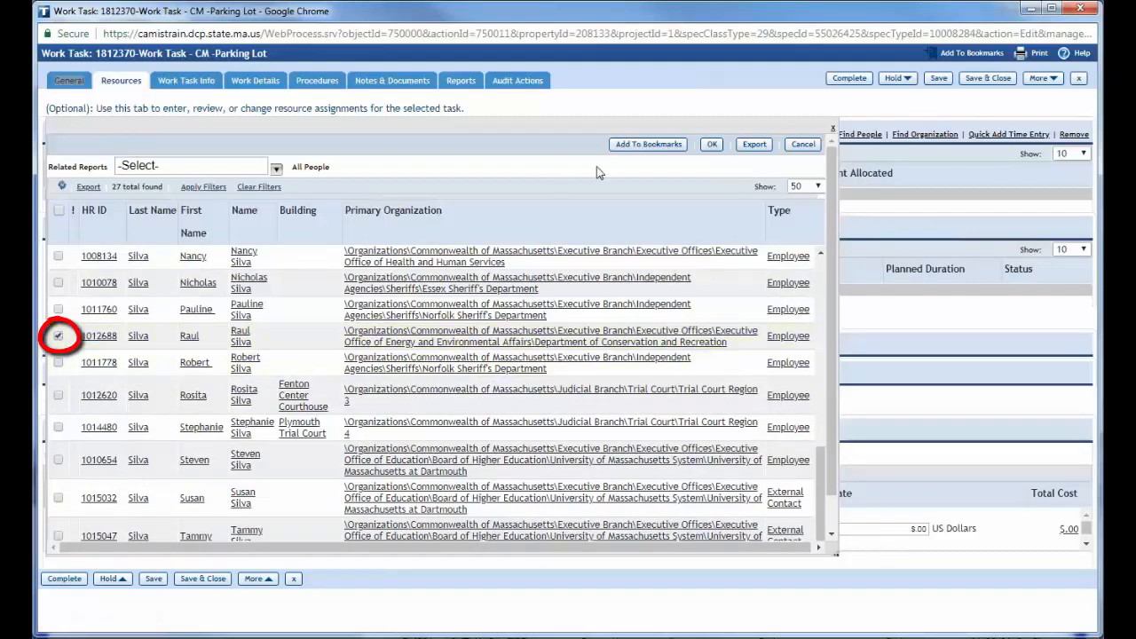
click(713, 145)
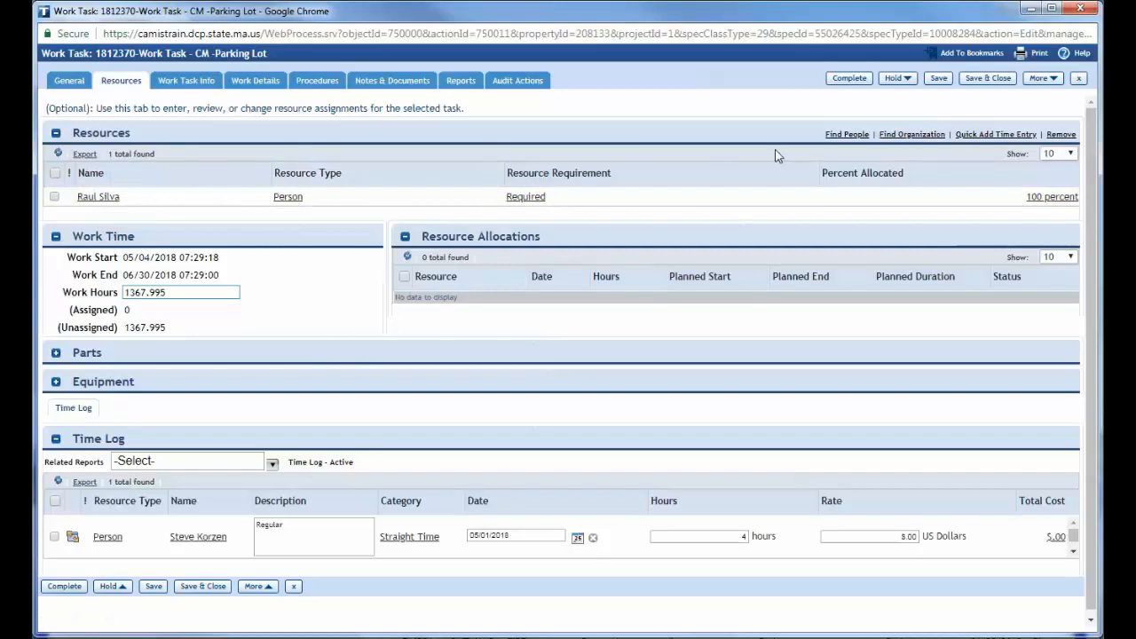
Add the vendor Capital Carpet & Flooring to the Parking Lot task's resources from the Vendors report.
click(845, 138)
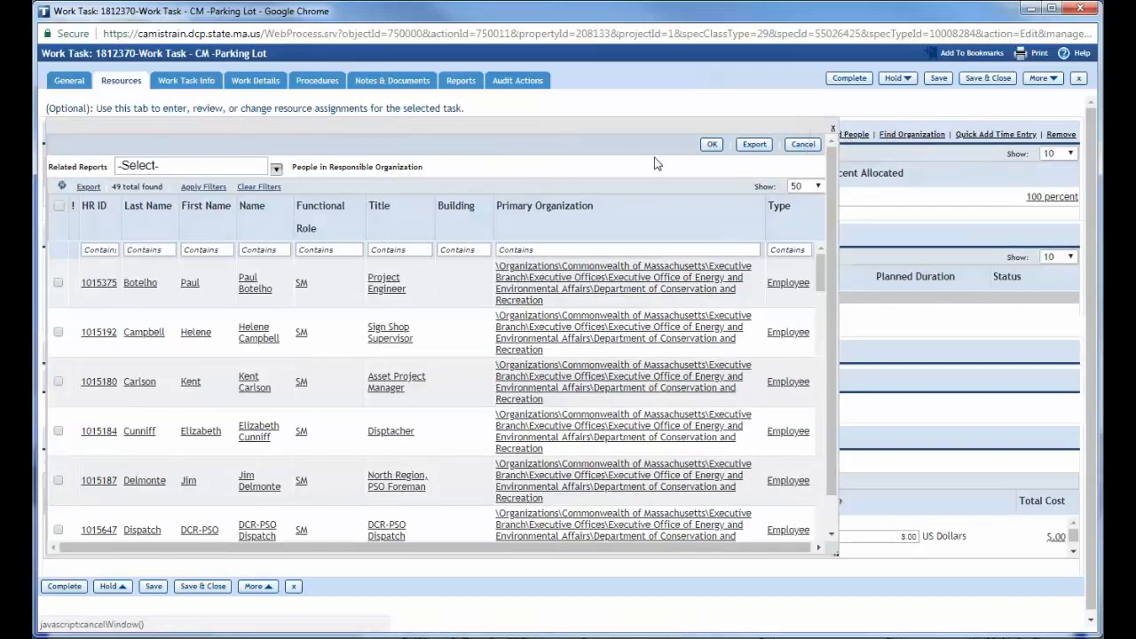
click(277, 169)
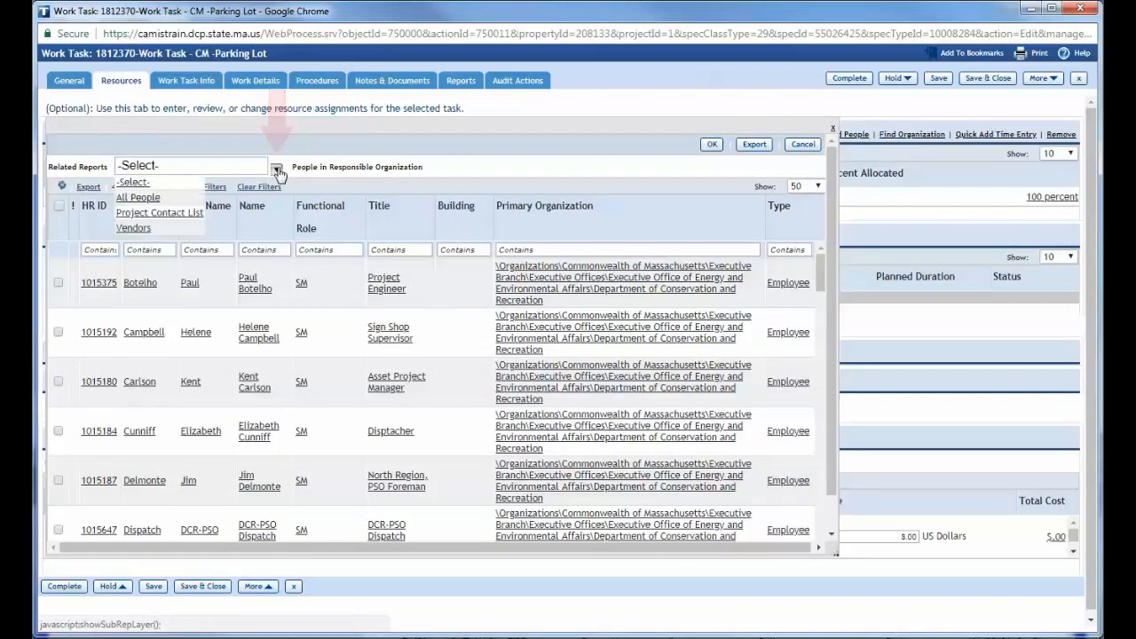
click(134, 228)
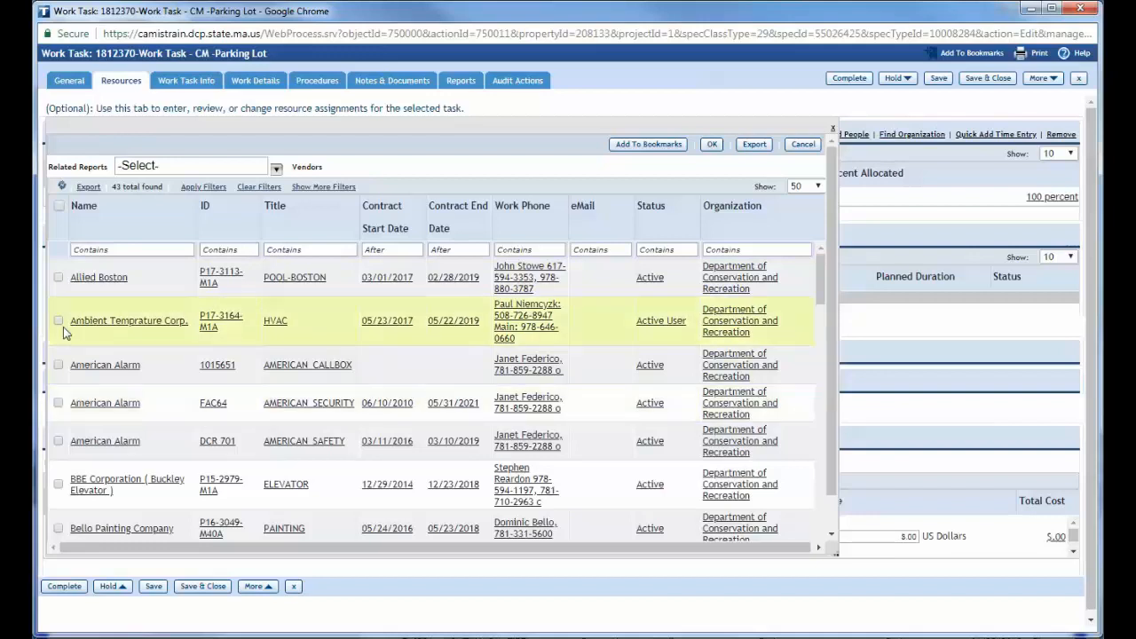
scroll(178, 393, down, 3)
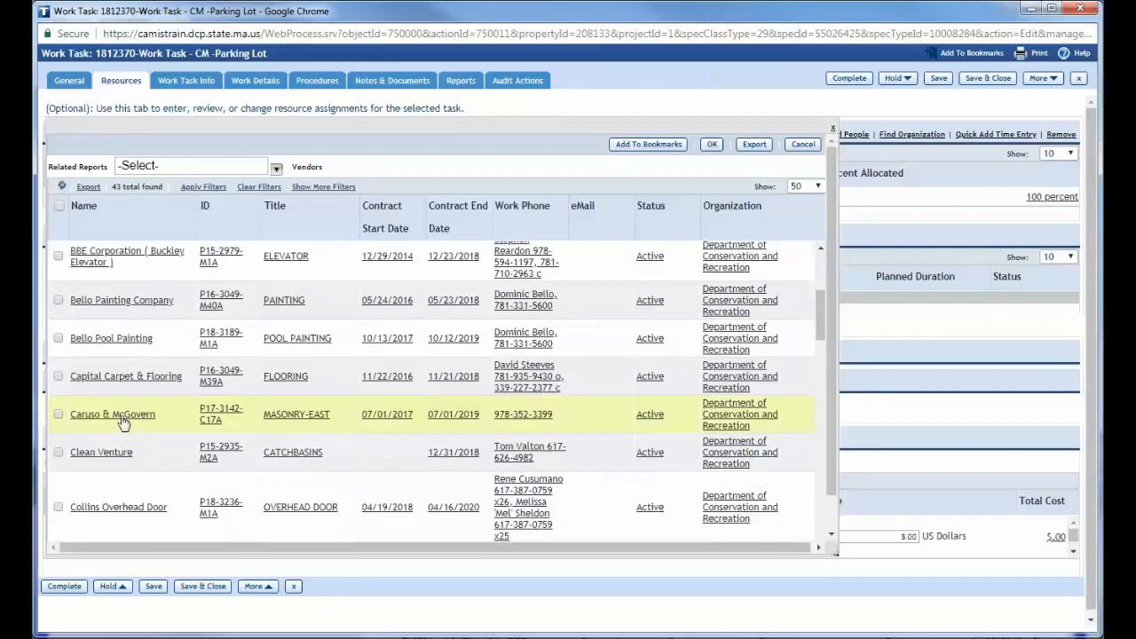
click(59, 378)
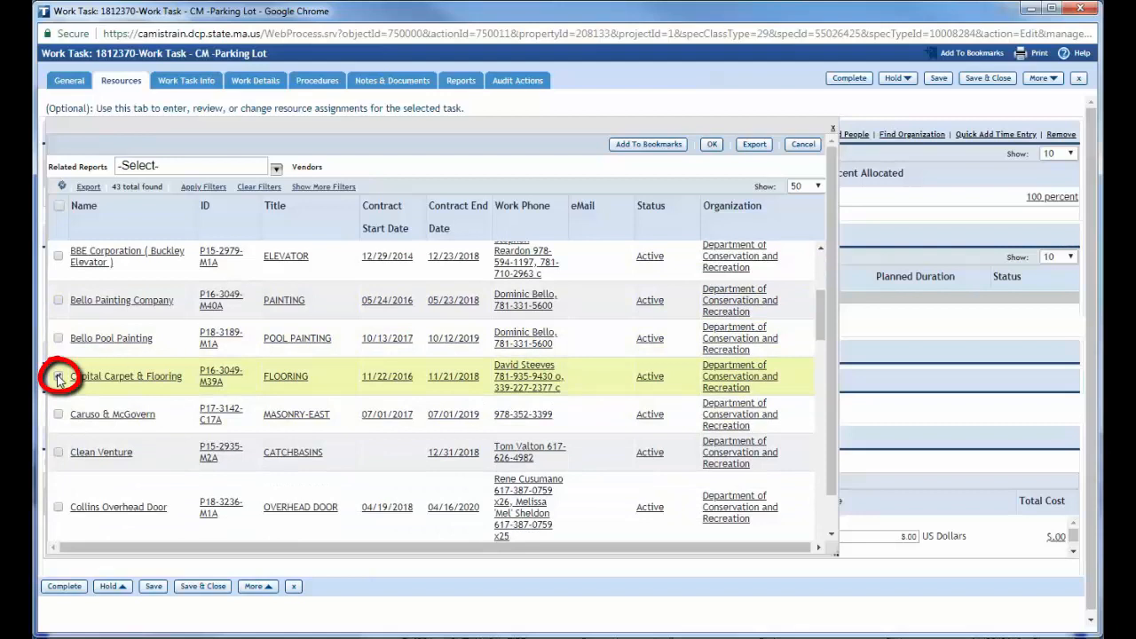
click(713, 145)
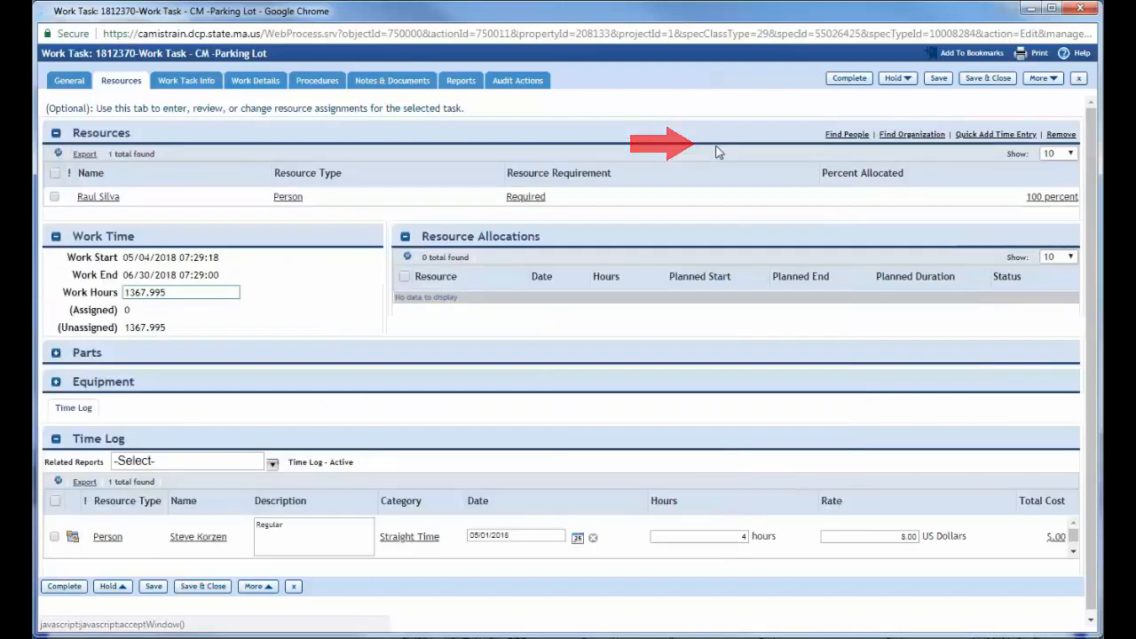